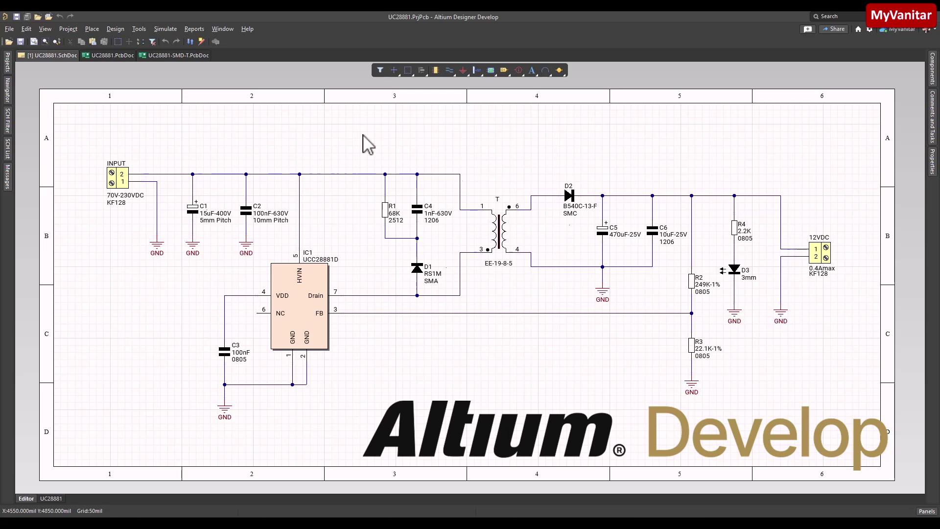
Flip between the Rev1.3 and Rev1.2 SMD-T board layouts, then return to the flyback schematic.
click(114, 56)
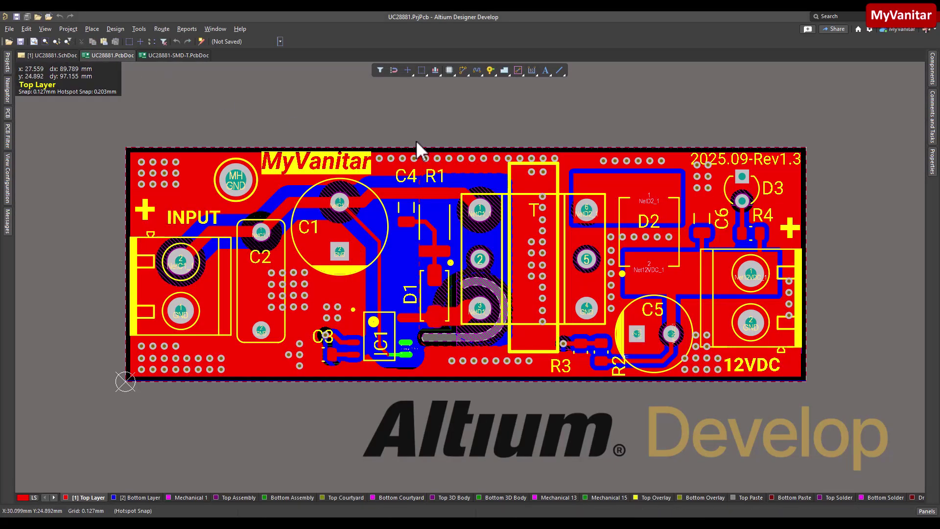
click(185, 58)
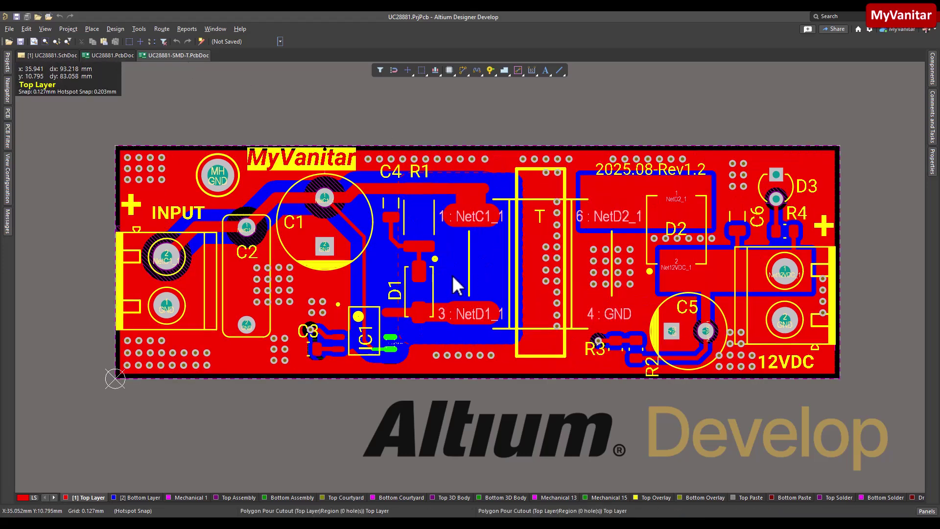
click(117, 55)
click(55, 56)
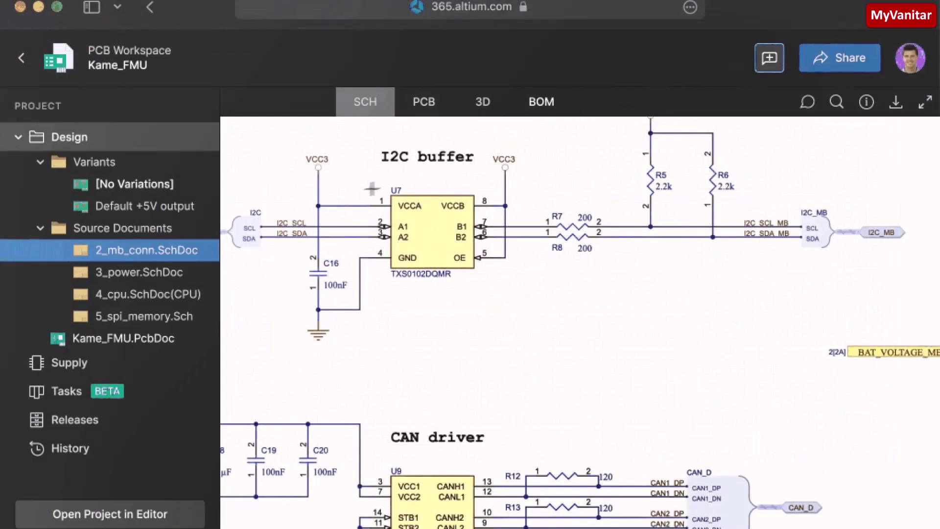
Pin a comment on the VCC3 net: 'These components have an outdated 3D model… update them'.
click(318, 206)
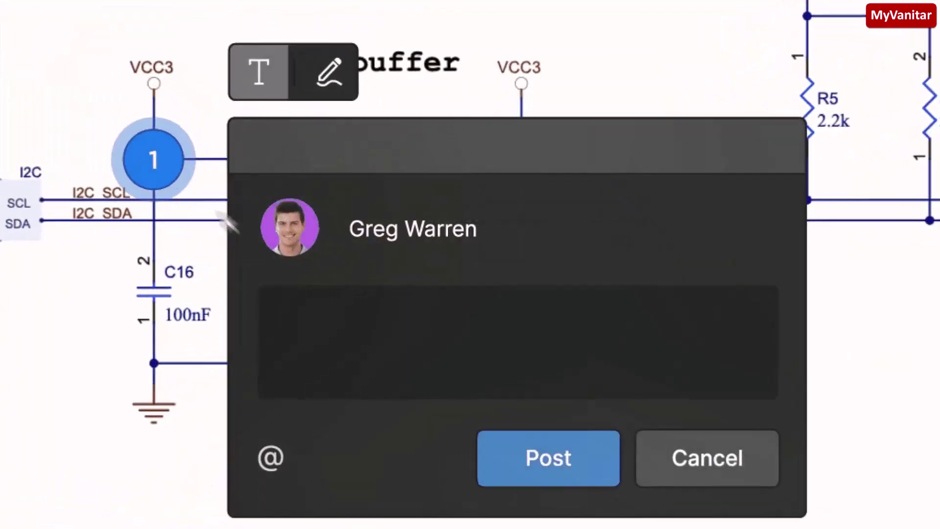
click(353, 328)
text(These components have an outdated 3D model. The schematic has changed, so update them to the new revision o)
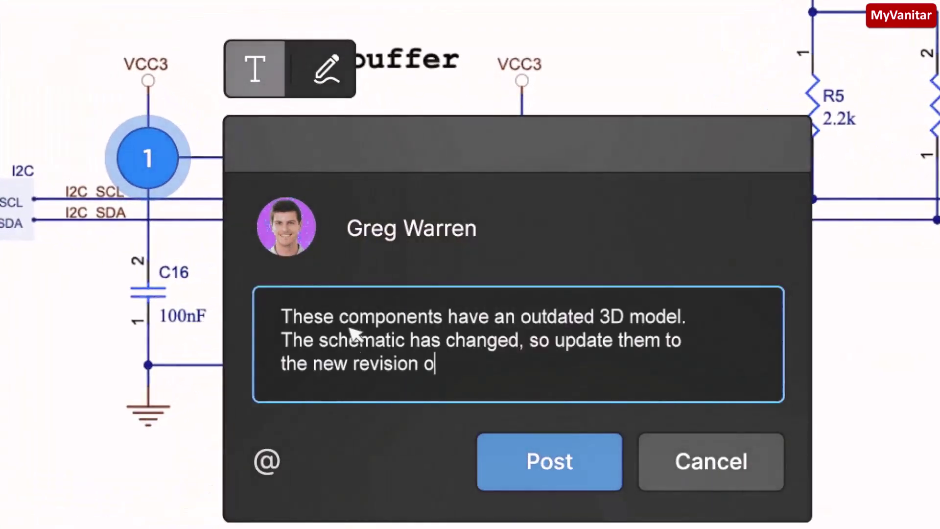
text(n the PCB.)
click(550, 461)
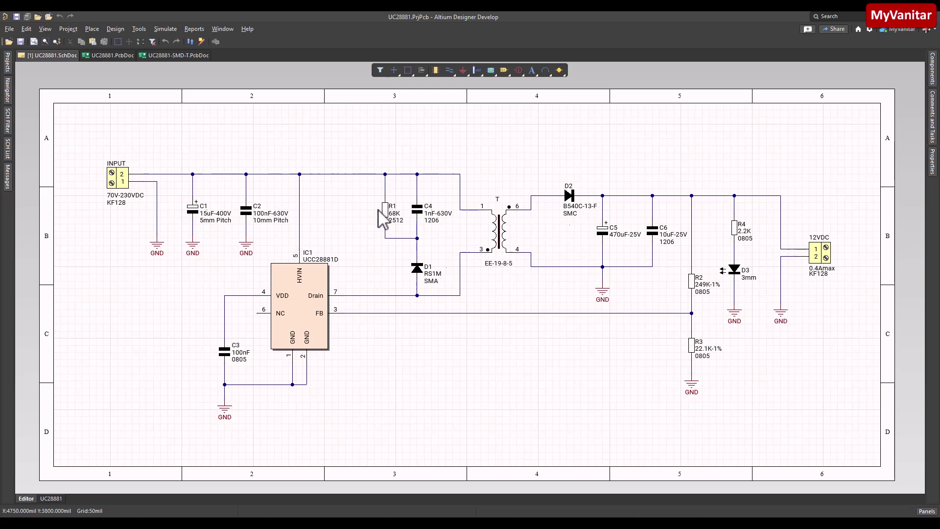
Zoom in and pan the schematic to bring R1, C4 and D1 beside the transformer into view.
scroll(381, 219, up, 3)
drag(378, 231, 353, 205)
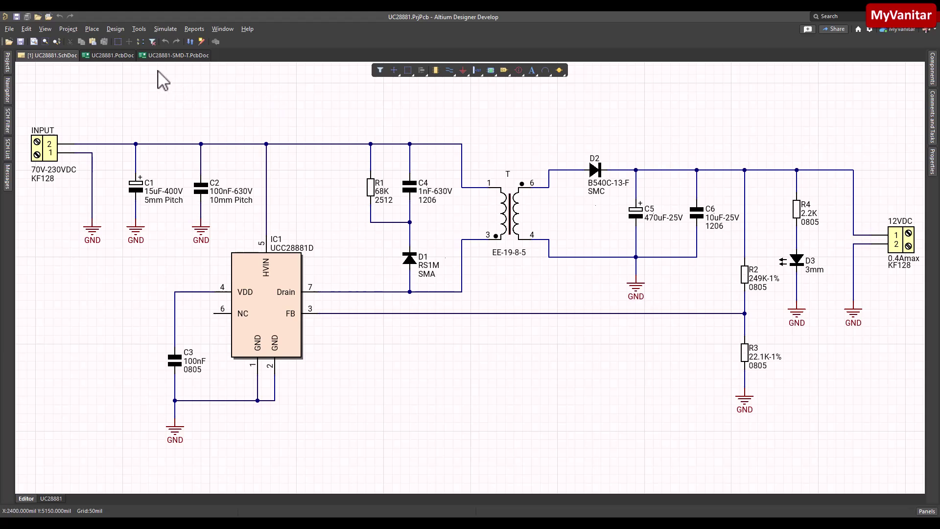
Compare the Rev1.3 UC28881.PcbDoc board against UC28881-SMD-T.PcbDoc, finishing on Rev1.3.
click(125, 56)
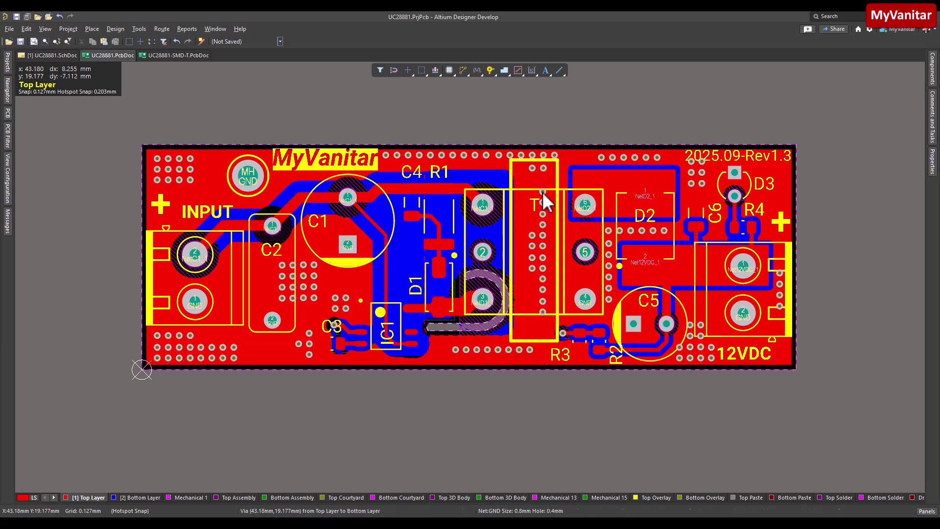
click(192, 54)
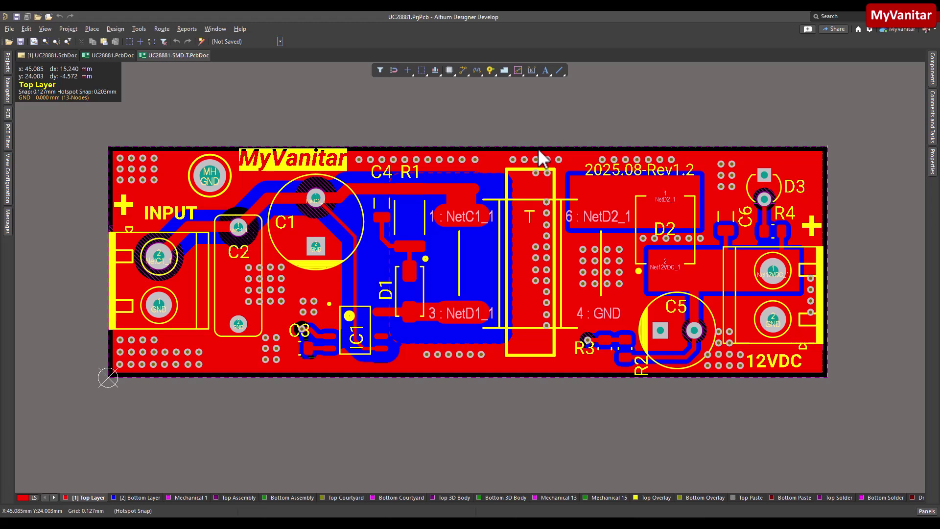
click(116, 56)
Turn on Single Layer Mode on UC28881.PcbDoc and compare its bottom and top copper.
click(7, 172)
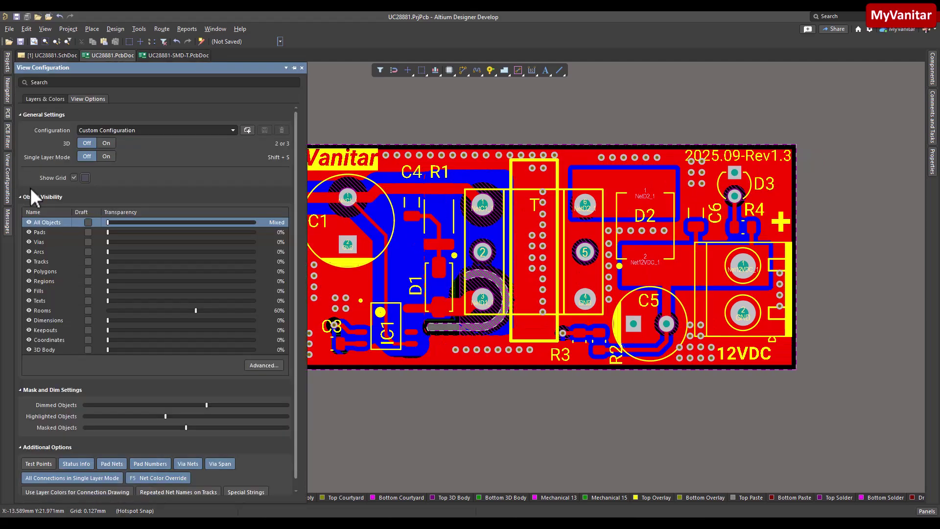
click(111, 158)
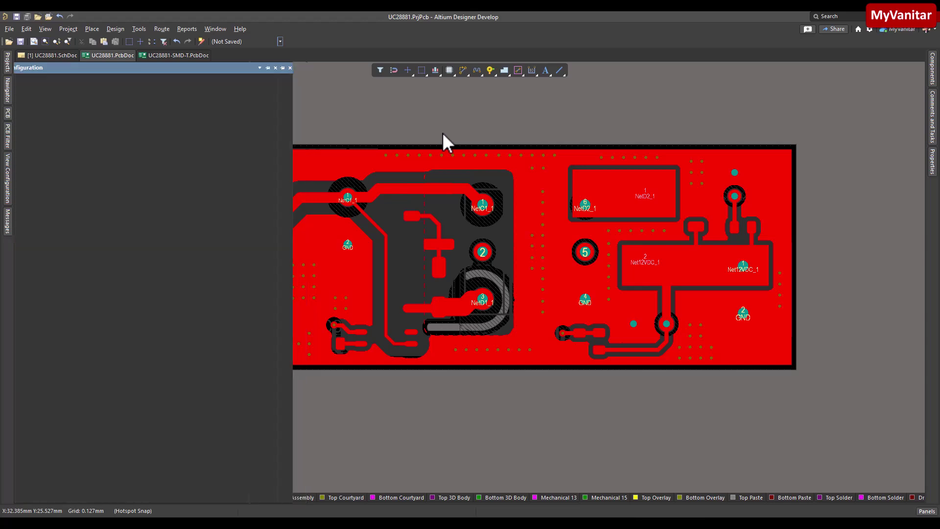
click(151, 496)
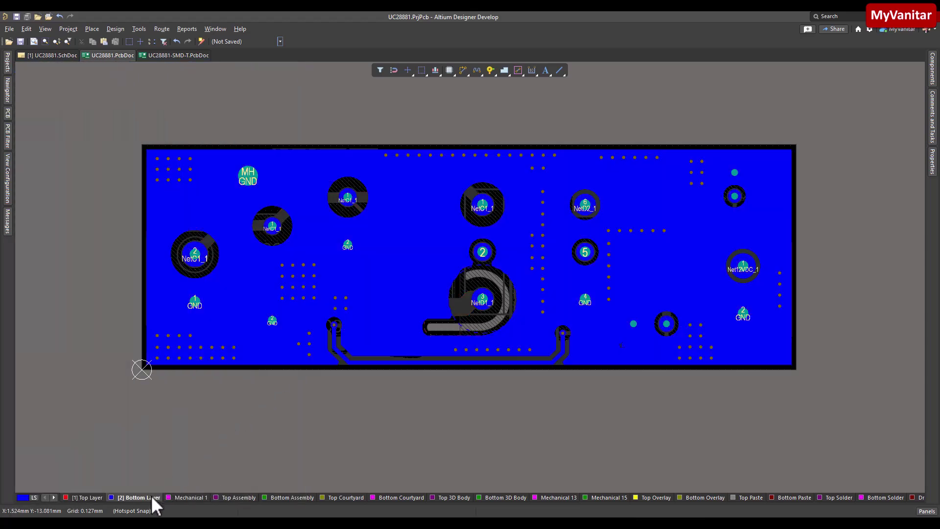
click(95, 497)
On UC28881-SMD-T.PcbDoc, enable Single Layer Mode and compare its bottom and top copper layers.
click(177, 56)
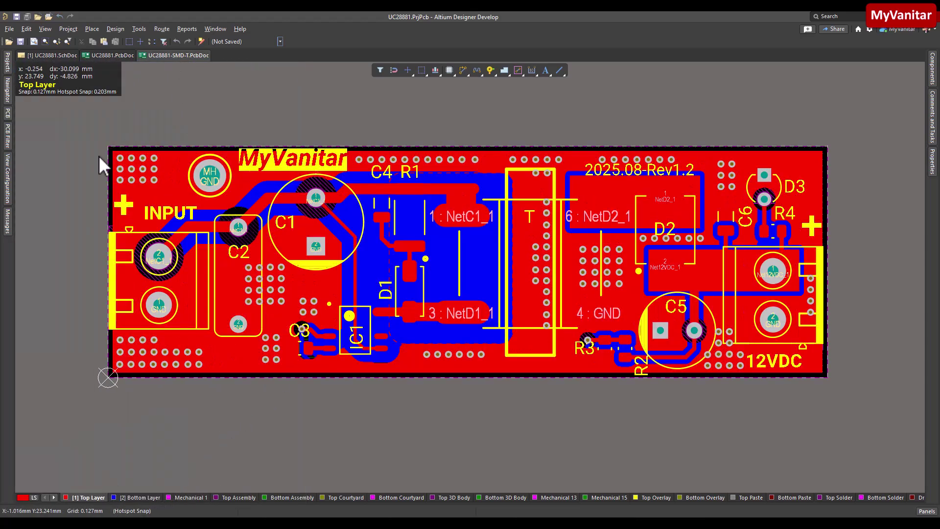
click(9, 172)
click(108, 156)
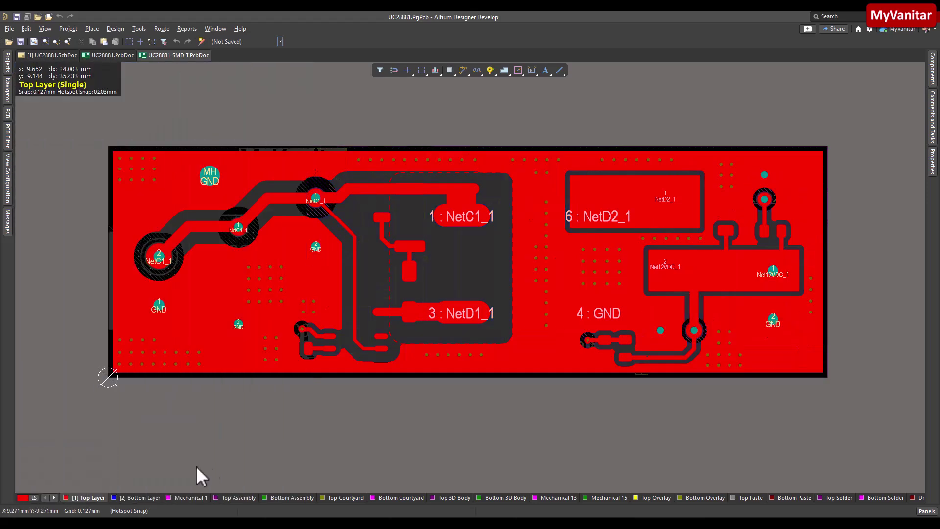
click(145, 498)
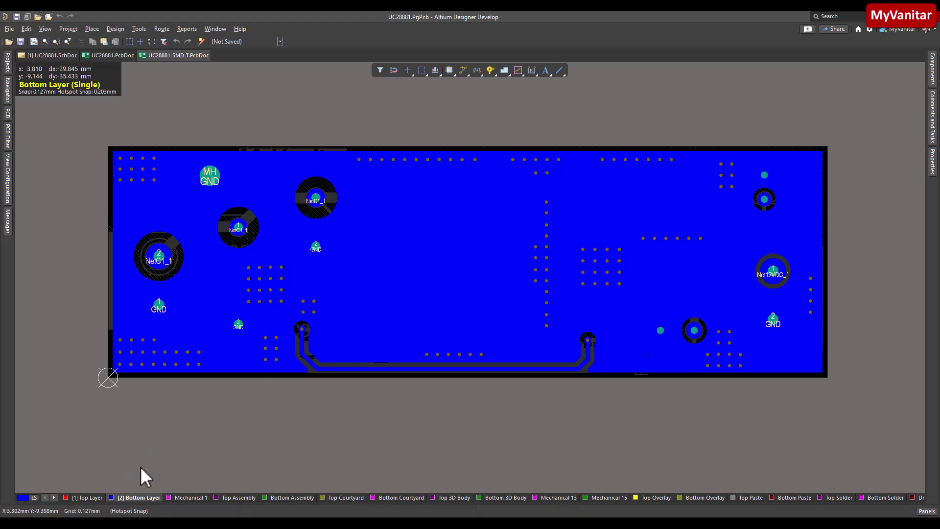
click(91, 496)
On UC28881.PcbDoc, set Single Layer Mode to Off and zoom in on the board.
click(113, 56)
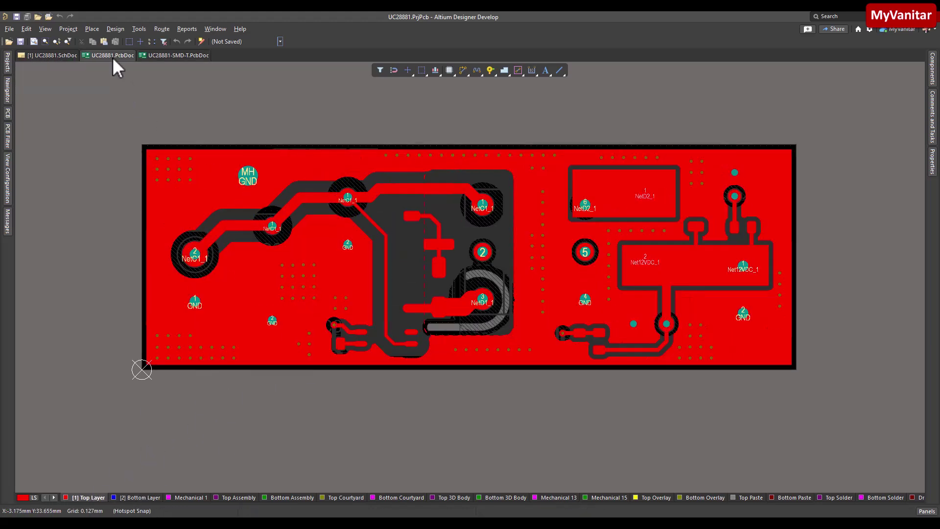
click(8, 169)
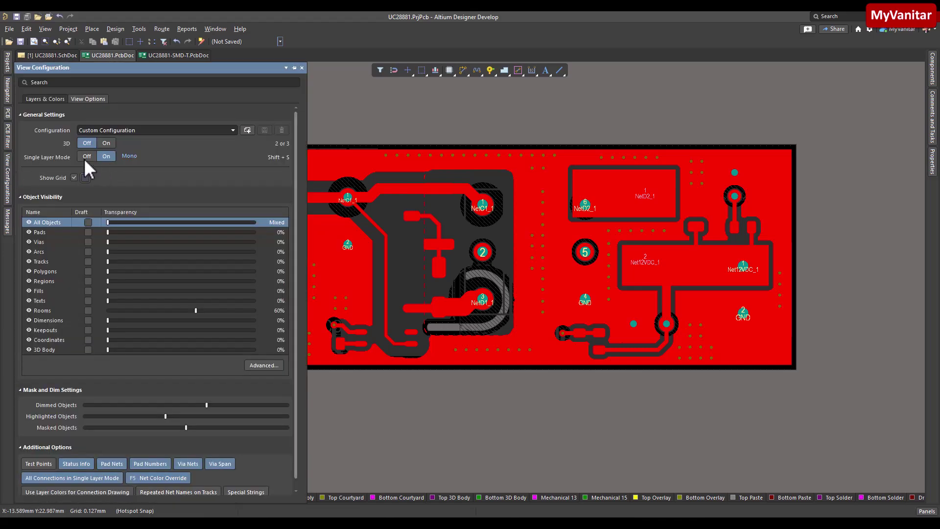
click(86, 156)
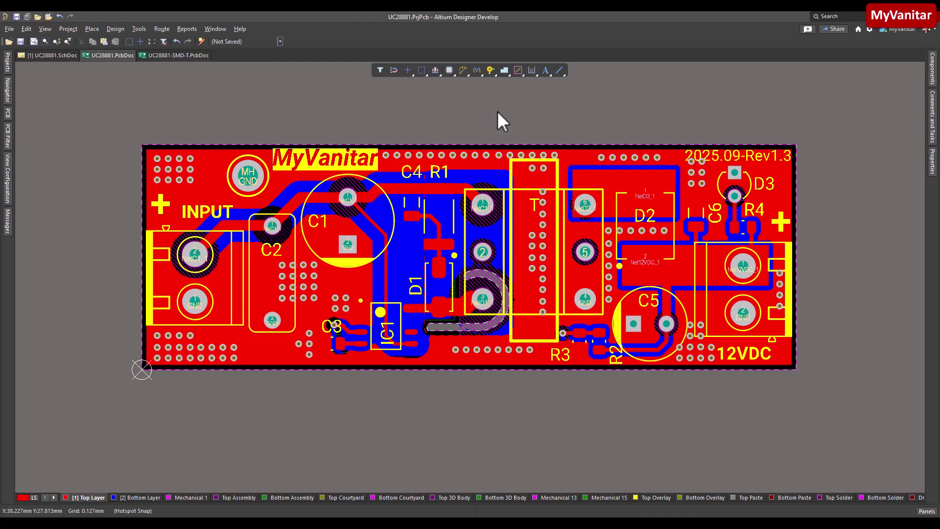
scroll(498, 111, up, 2)
scroll(494, 122, up, 1)
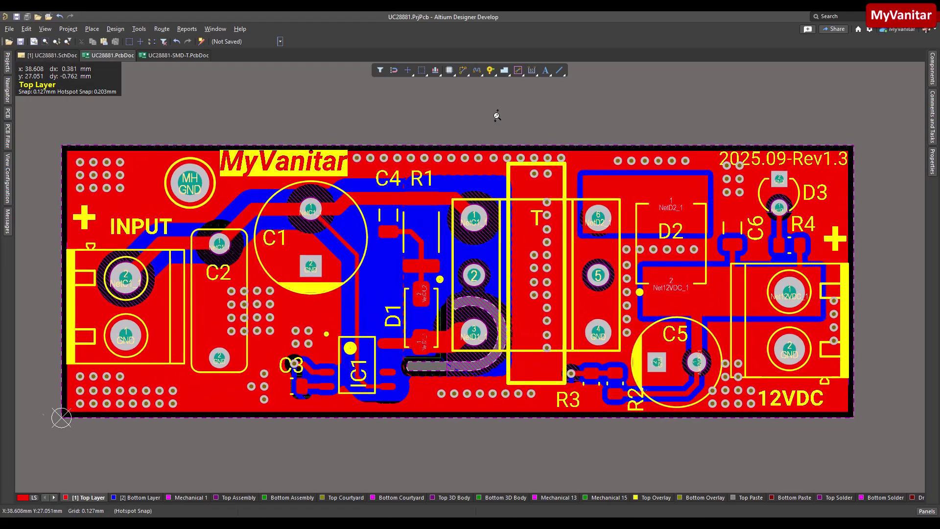
scroll(502, 110, up, 3)
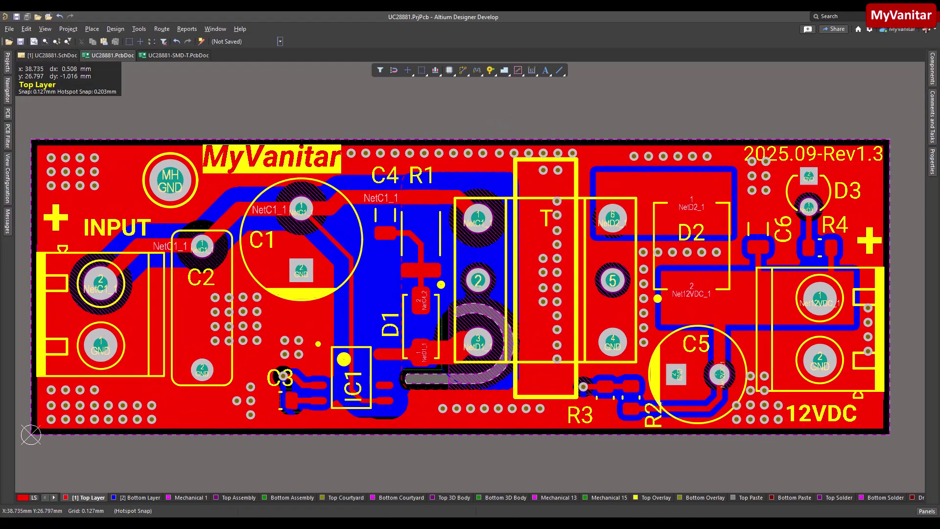
scroll(519, 107, down, 1)
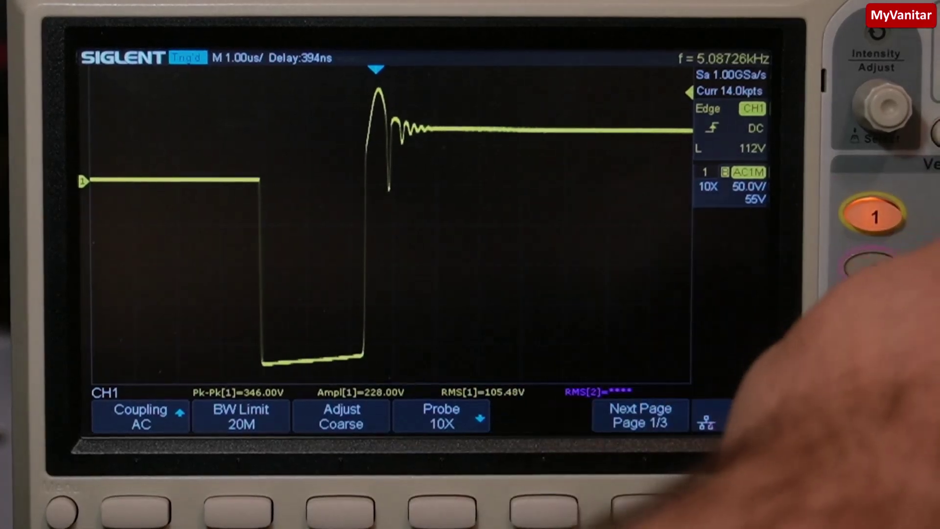
Step the timebase from 1.00us/div down to 100ns/div to stretch the rising edge's ringing.
scroll(392, 220, up, 2)
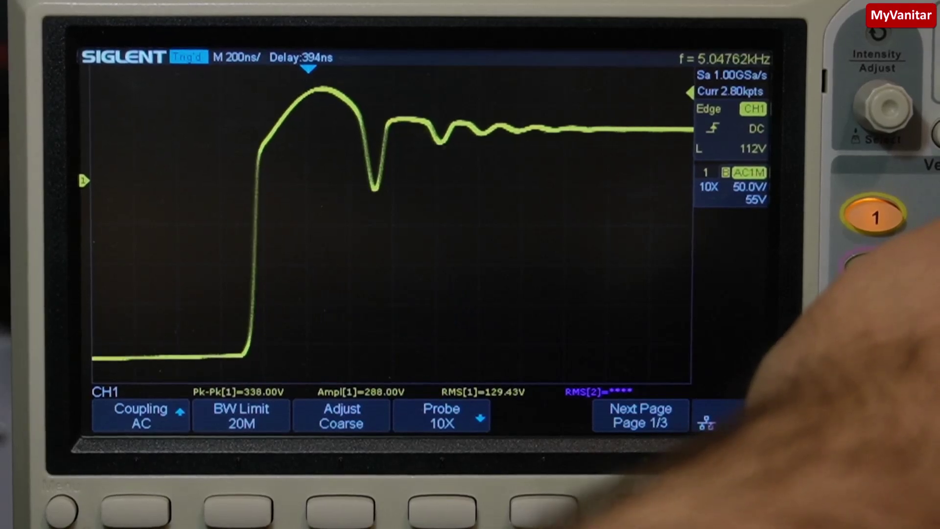
scroll(392, 221, up, 1)
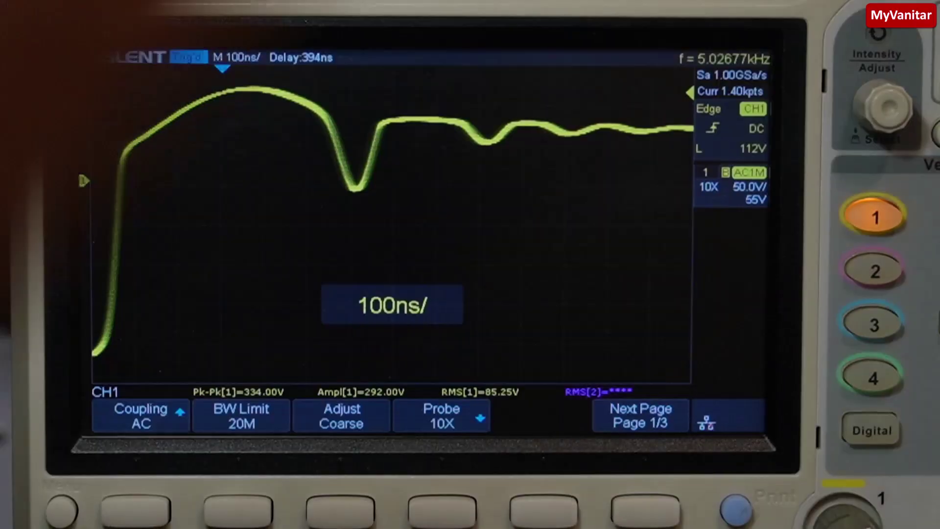